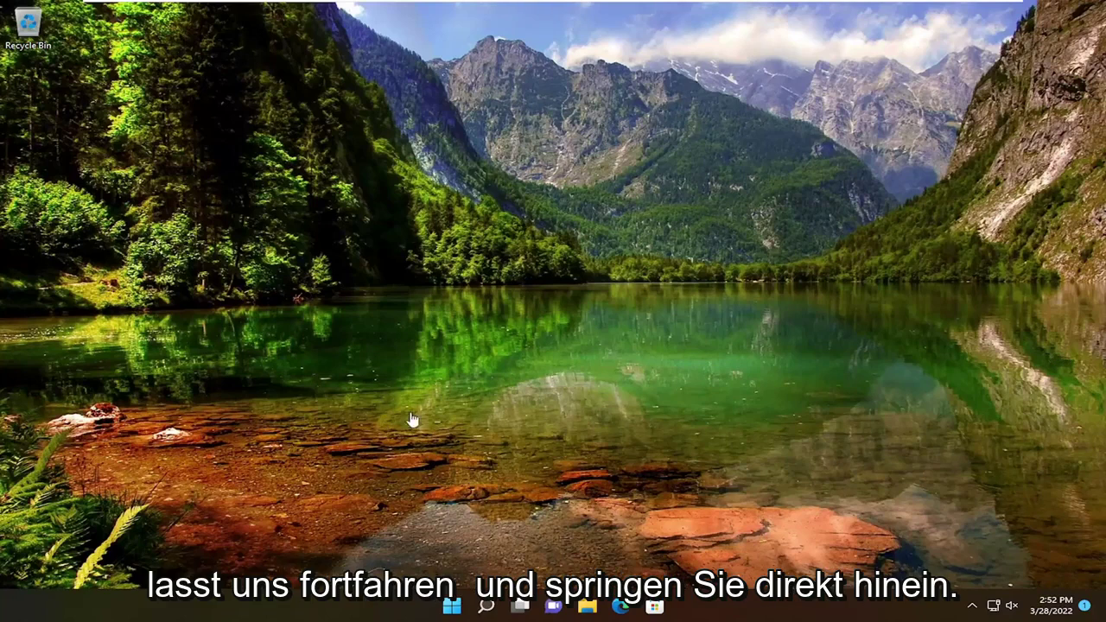
# Search for regedit and open Registry Editor as administrator, allowing it to make changes to the device
pyautogui.click(485, 607)
pyautogui.write('regedit')
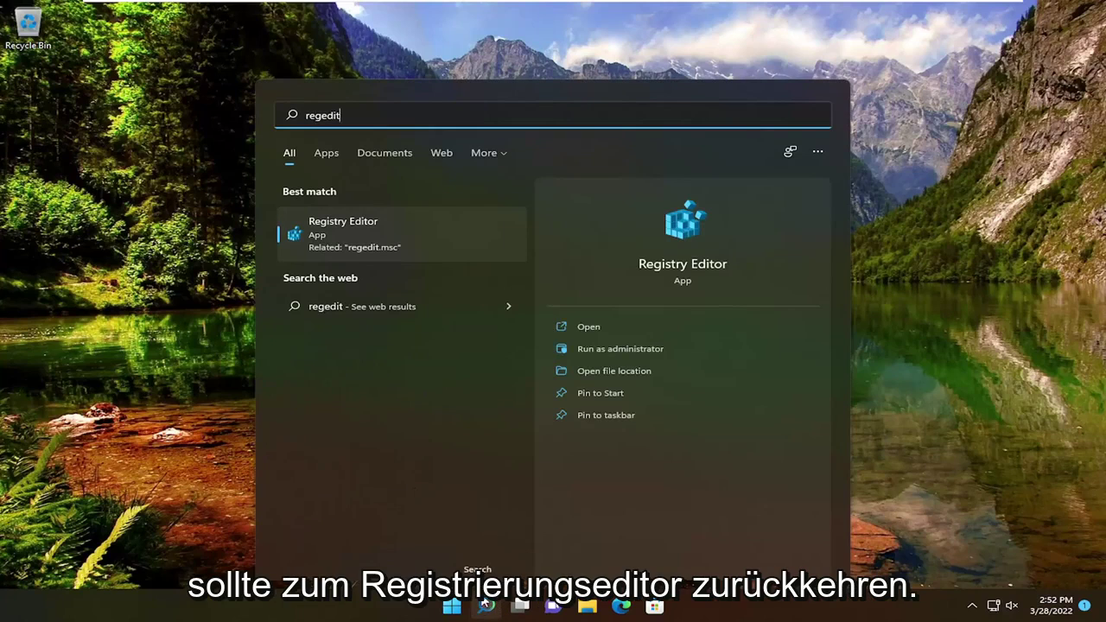
pyautogui.rightClick(302, 237)
pyautogui.click(338, 248)
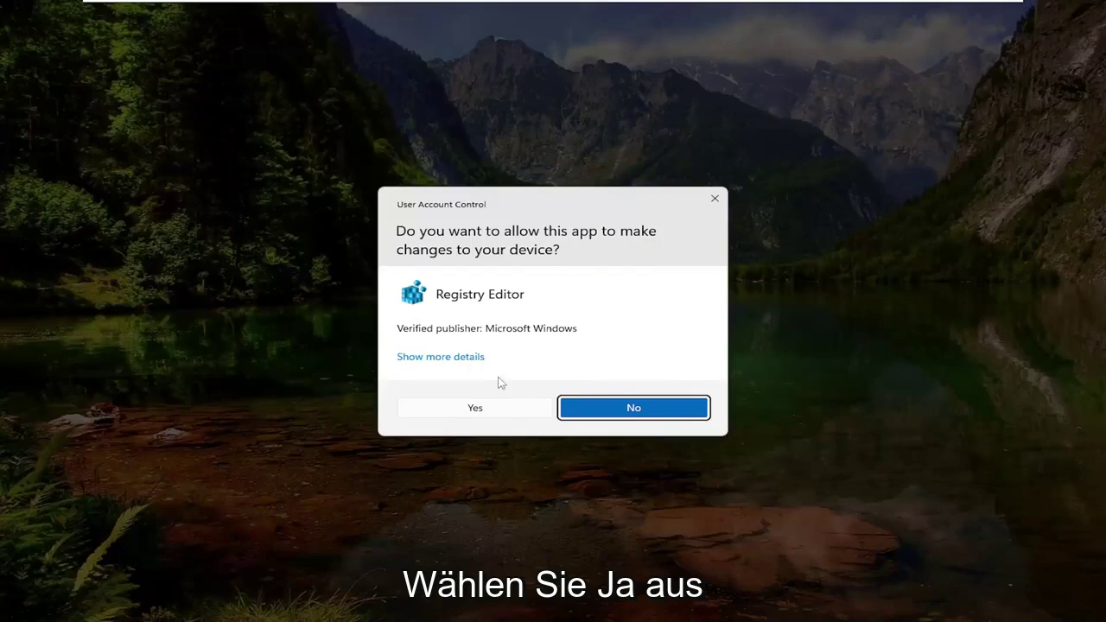
pyautogui.click(506, 412)
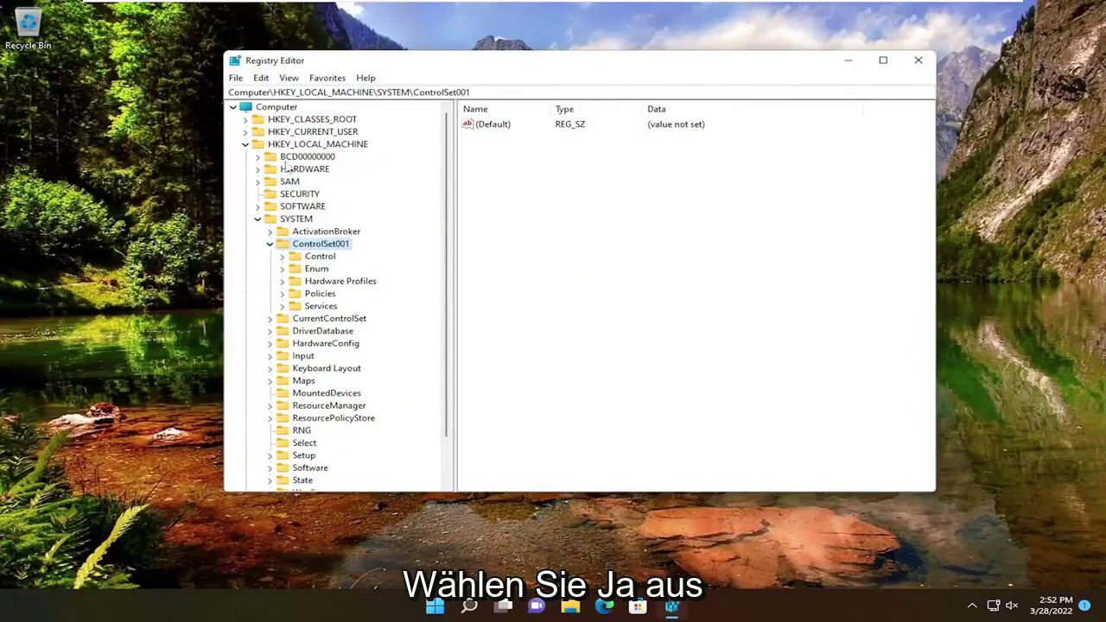
# Collapse the expanded registry tree up to the Computer root
pyautogui.press('Left')
pyautogui.press('Left')
pyautogui.press('Left')
pyautogui.press('Left')
pyautogui.press('Left')
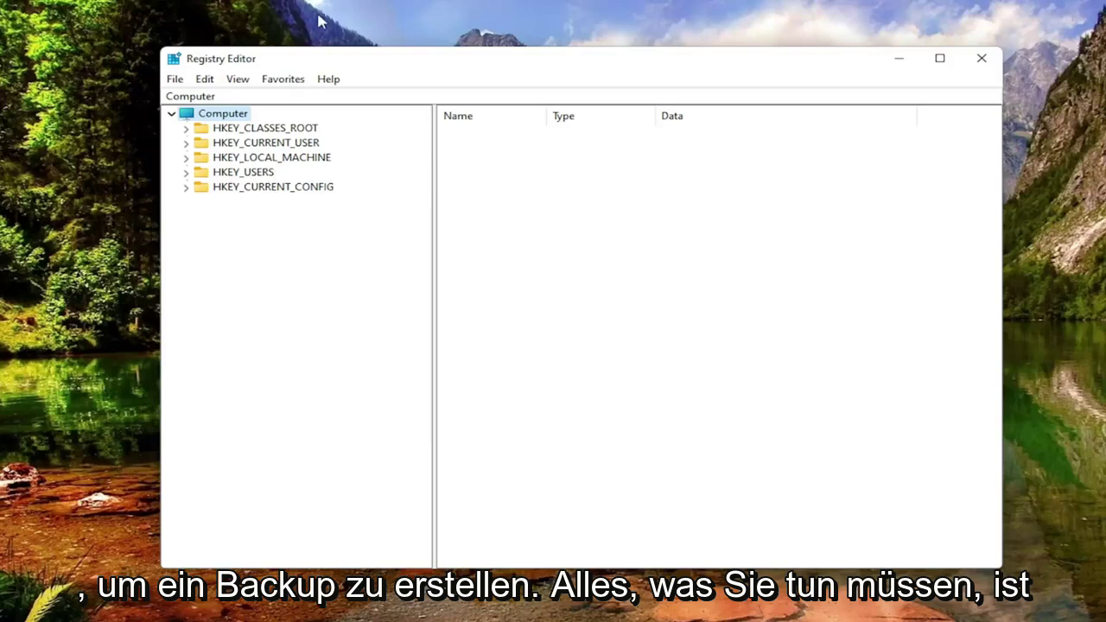
# Open the registry export dialog used for making a backup and cancel it without saving a file
pyautogui.click(174, 79)
pyautogui.click(197, 114)
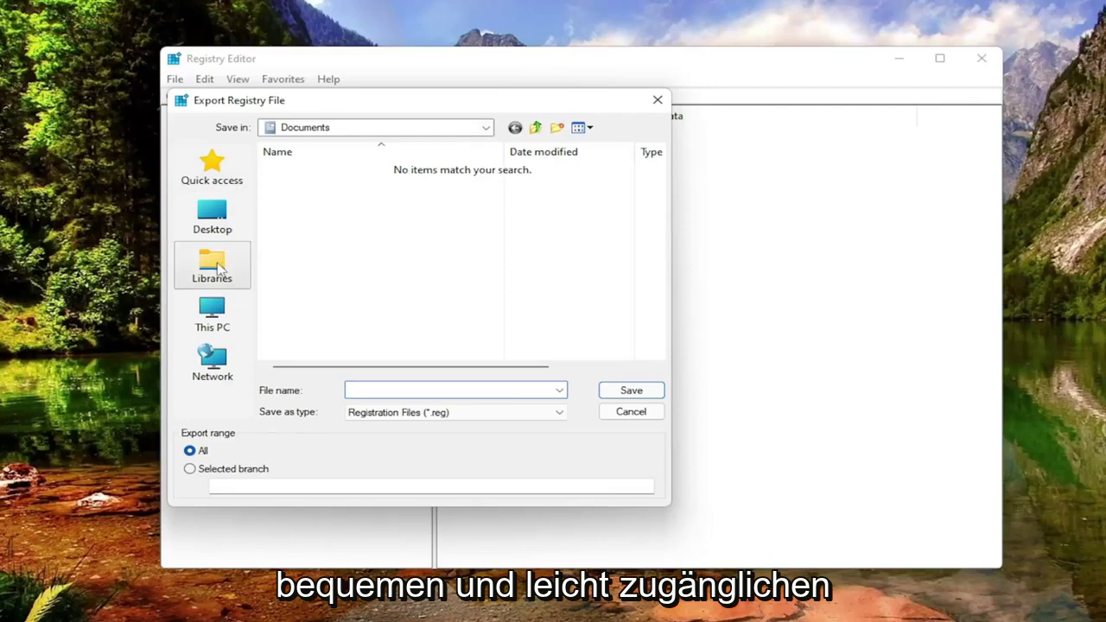
pyautogui.click(618, 414)
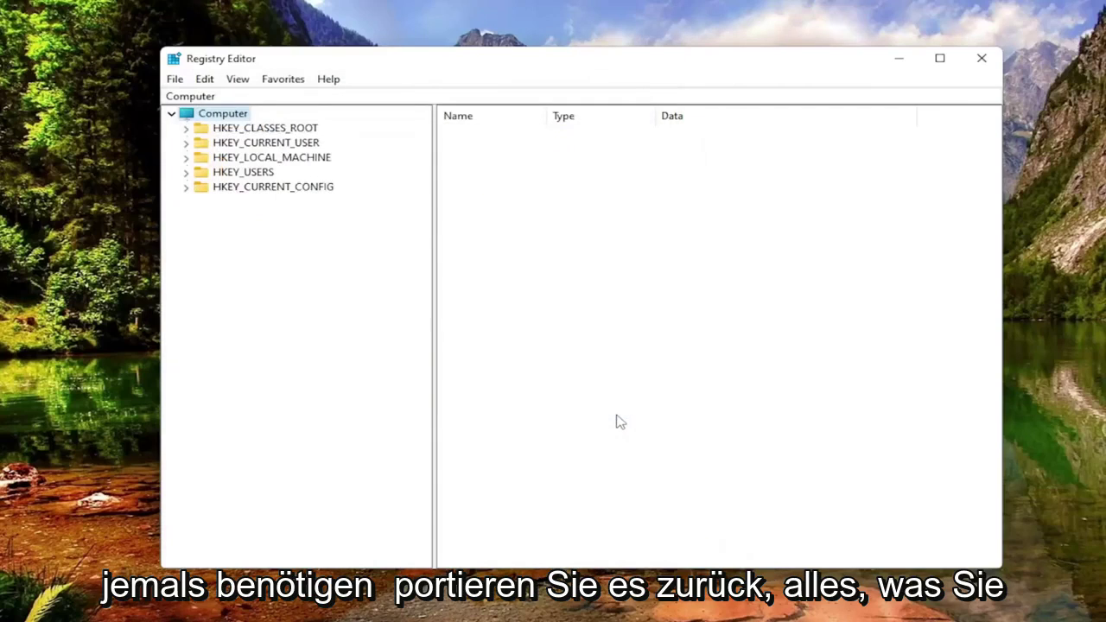
# Open the registry import dialog, browse to the Desktop folder, and cancel without importing a file
pyautogui.click(175, 79)
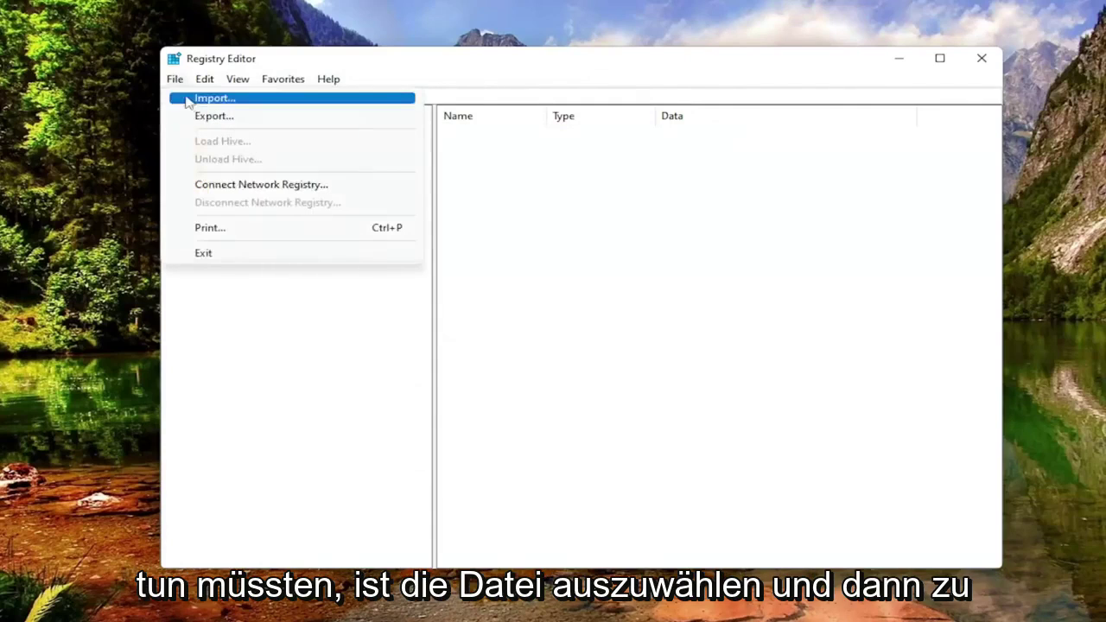
pyautogui.click(190, 96)
pyautogui.click(204, 230)
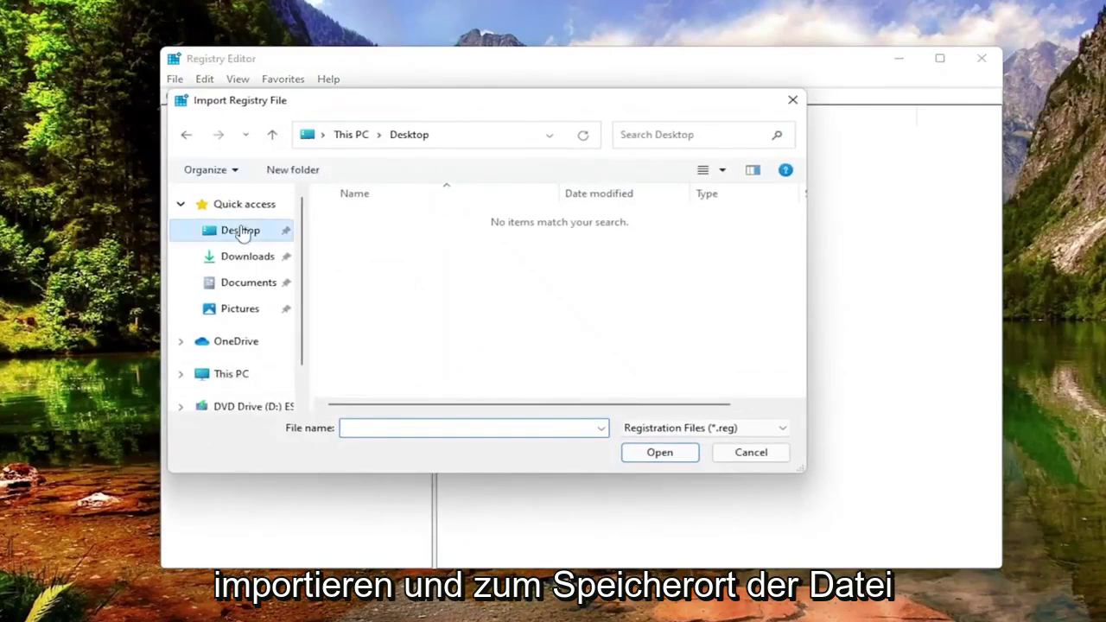
pyautogui.click(751, 455)
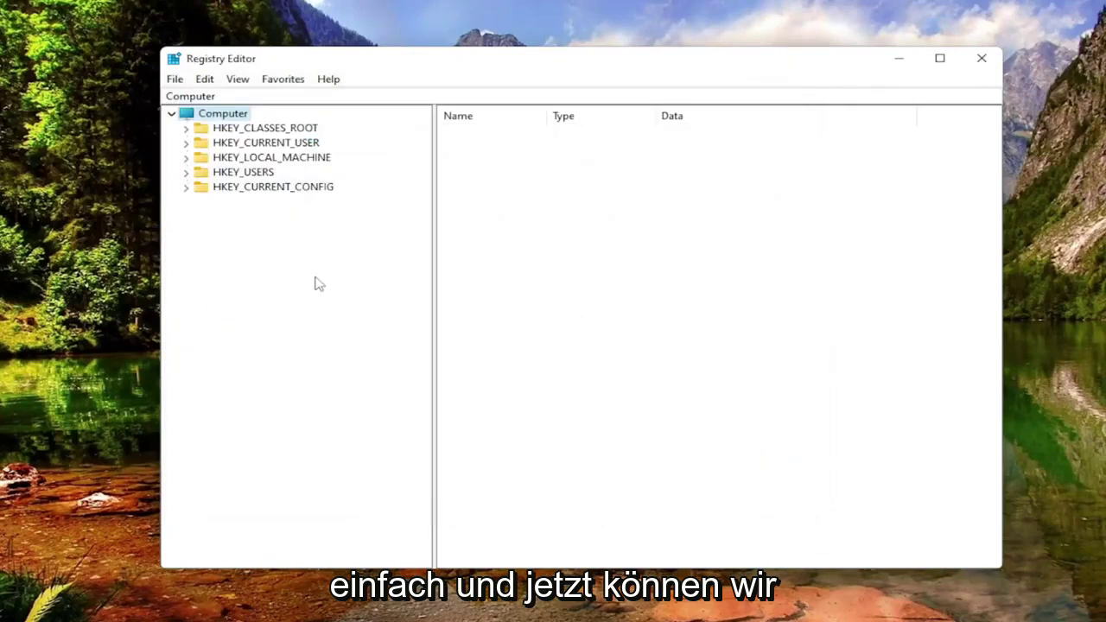
# Go to the registry key HKEY_LOCAL_MACHINE\SYSTEM\CurrentControlSet\Services\DoSvc
pyautogui.doubleClick(272, 158)
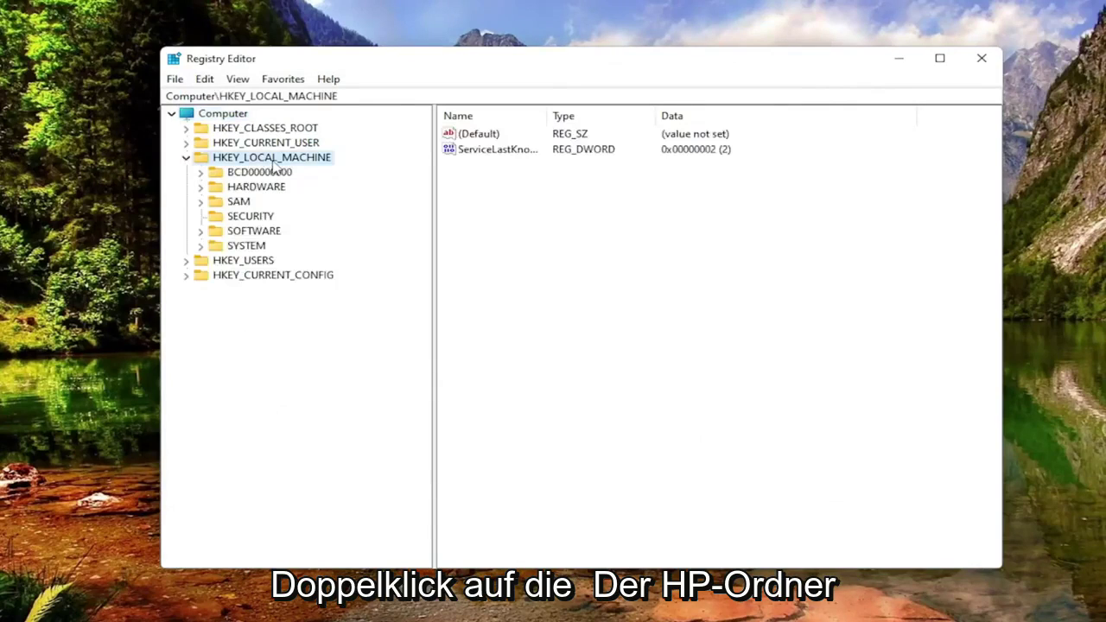
pyautogui.doubleClick(243, 247)
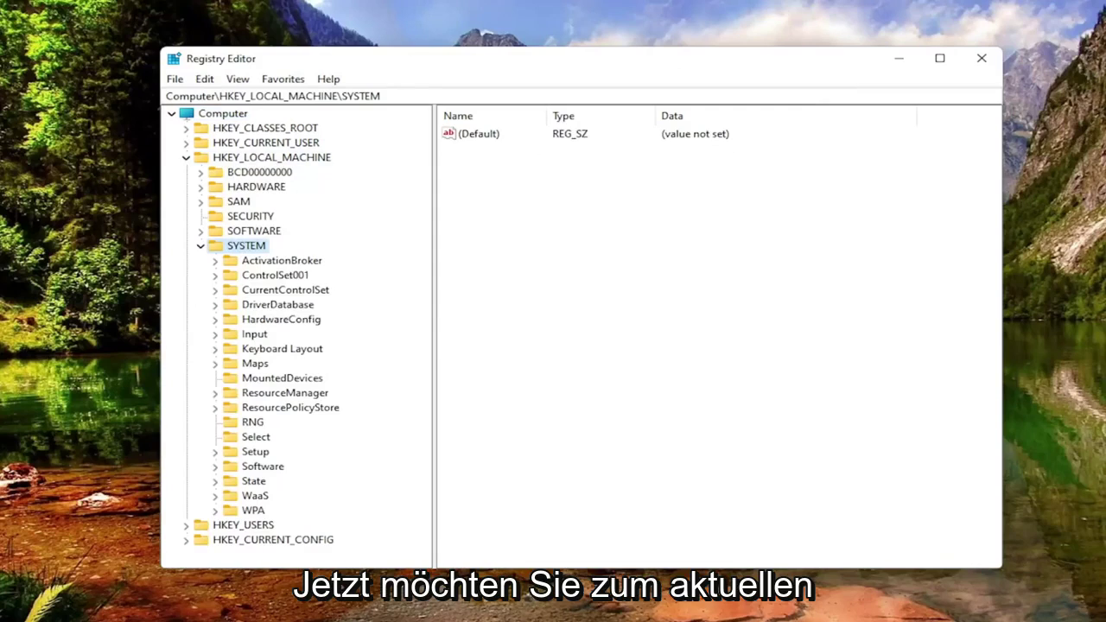
pyautogui.doubleClick(262, 291)
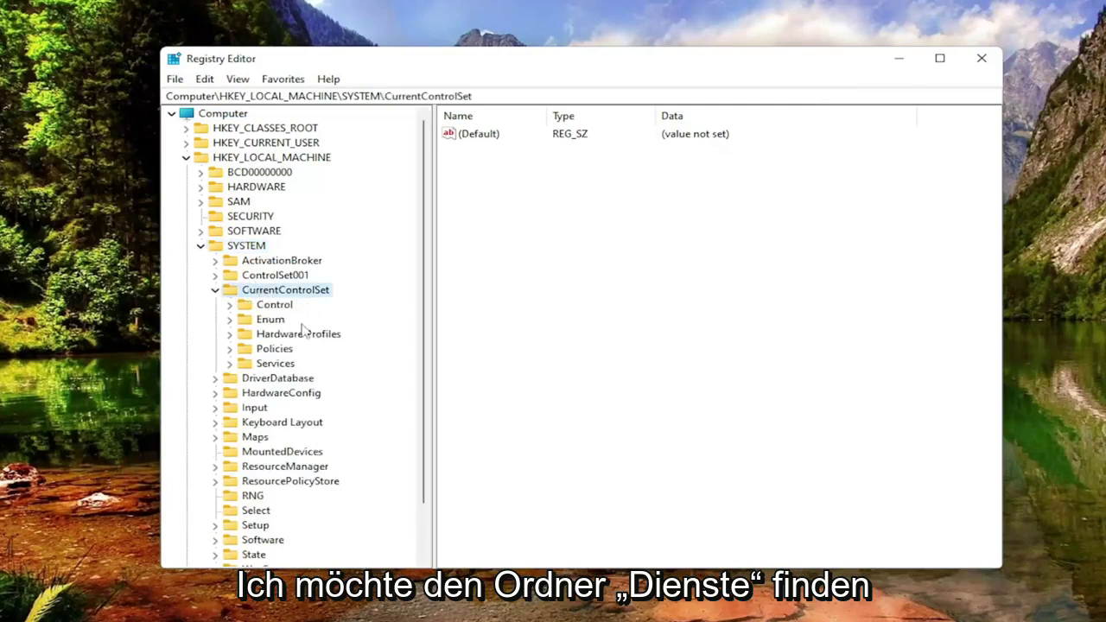
pyautogui.doubleClick(268, 364)
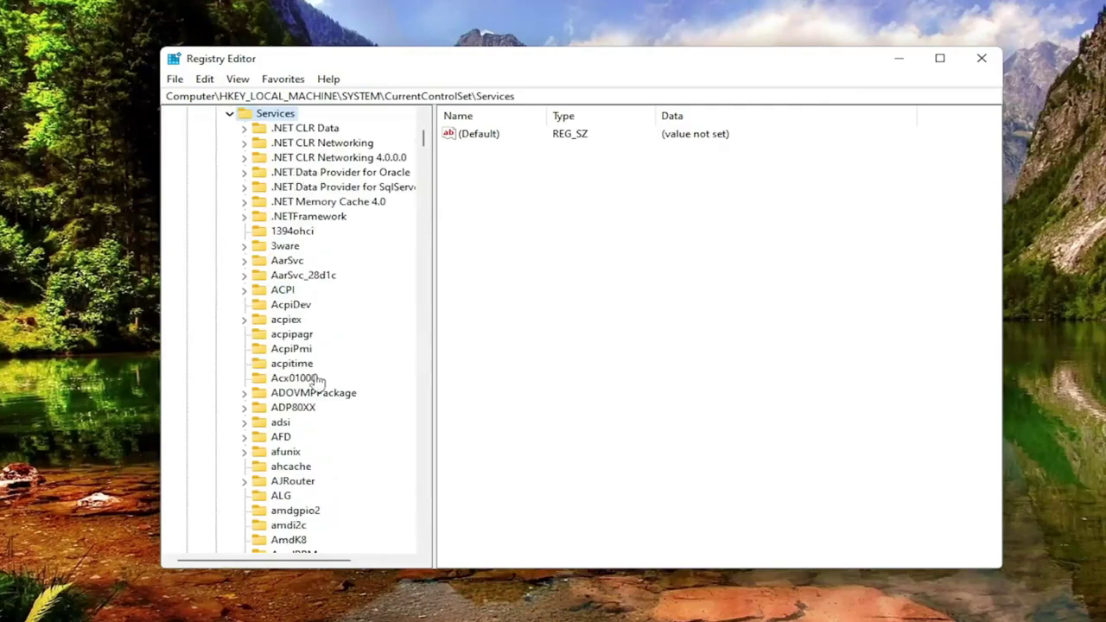
pyautogui.scroll(-7, 298, 380)
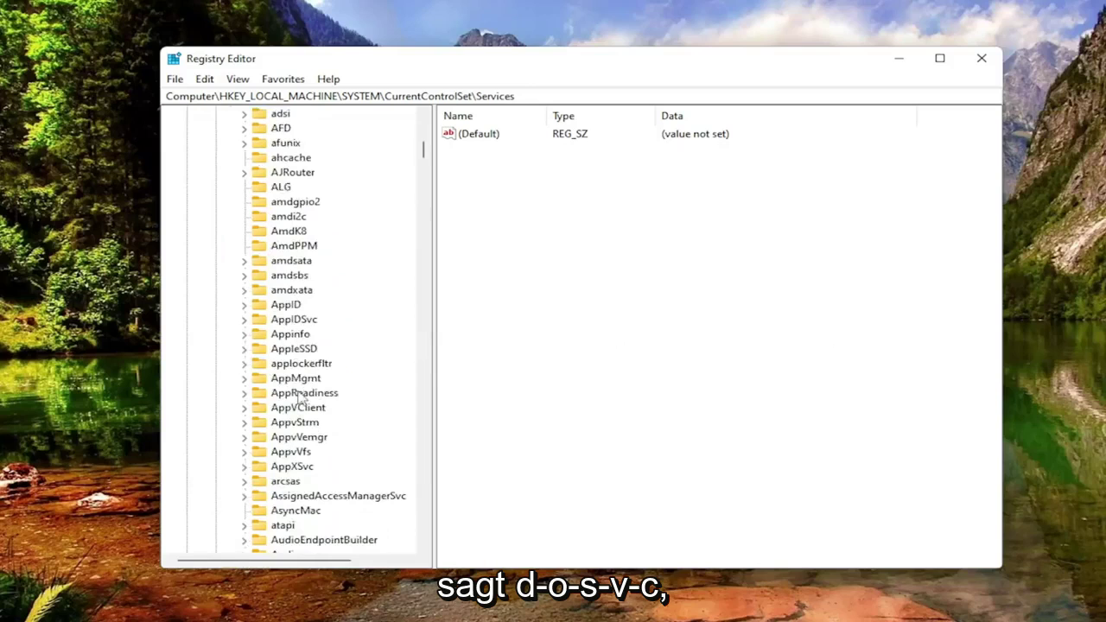
pyautogui.scroll(-18, 299, 395)
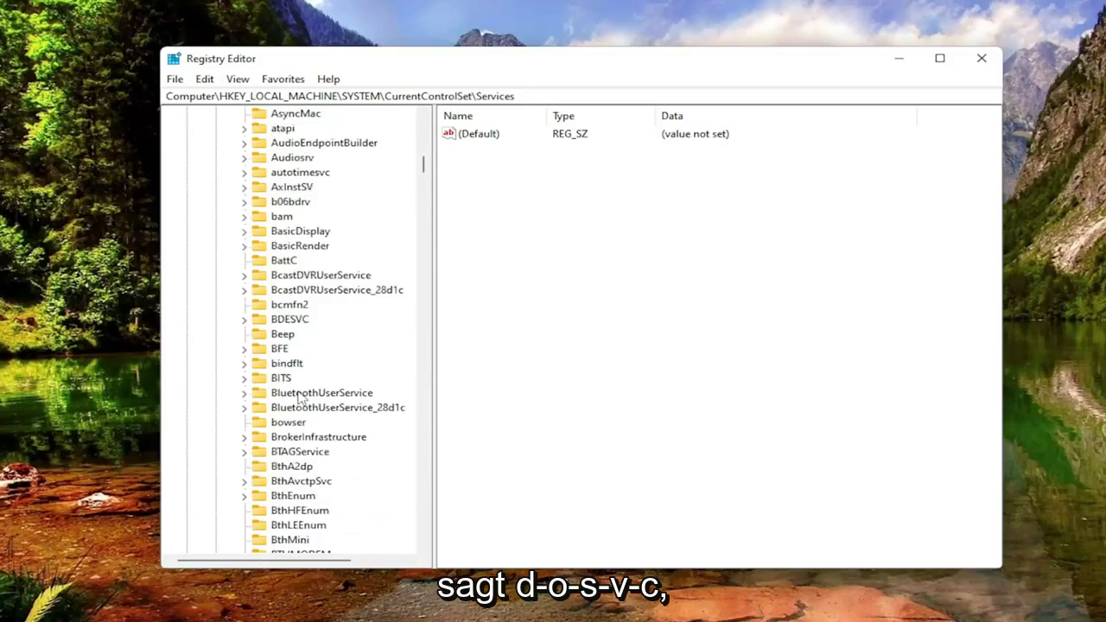
pyautogui.scroll(-7, 298, 395)
pyautogui.scroll(-7, 299, 394)
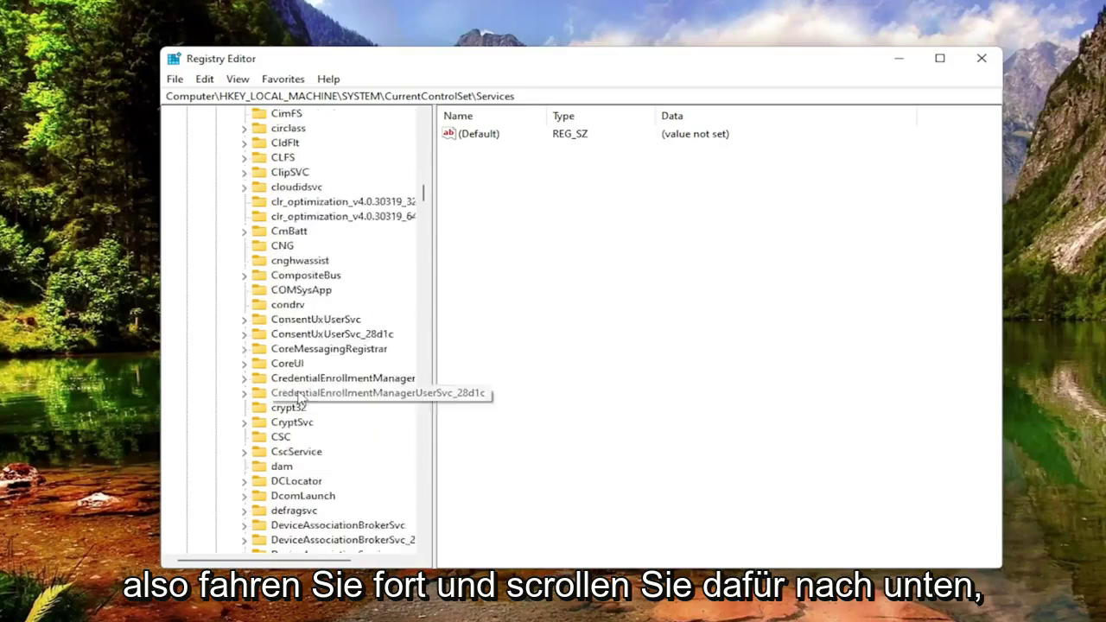
pyautogui.scroll(-3, 283, 467)
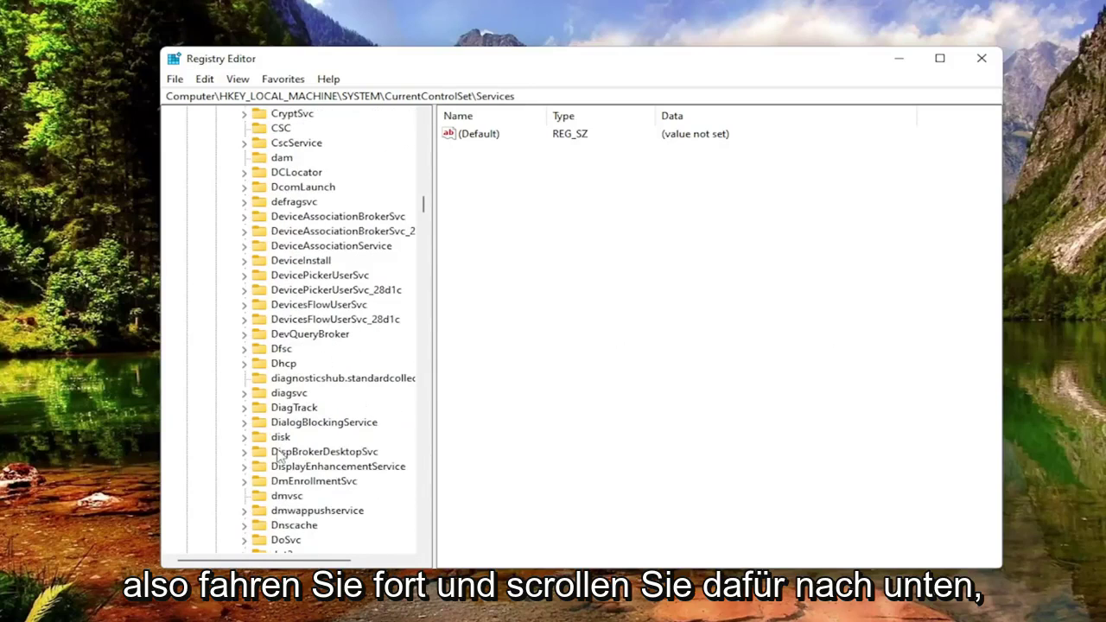
pyautogui.click(286, 496)
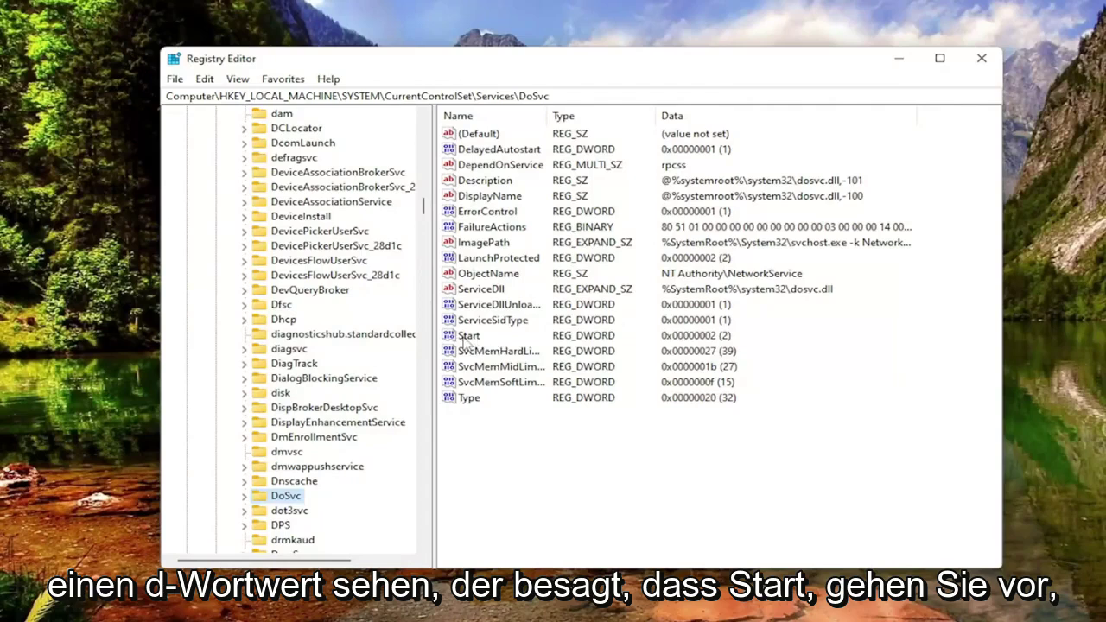
# Set the value data of the DoSvc key's Start DWORD to 4
pyautogui.doubleClick(468, 336)
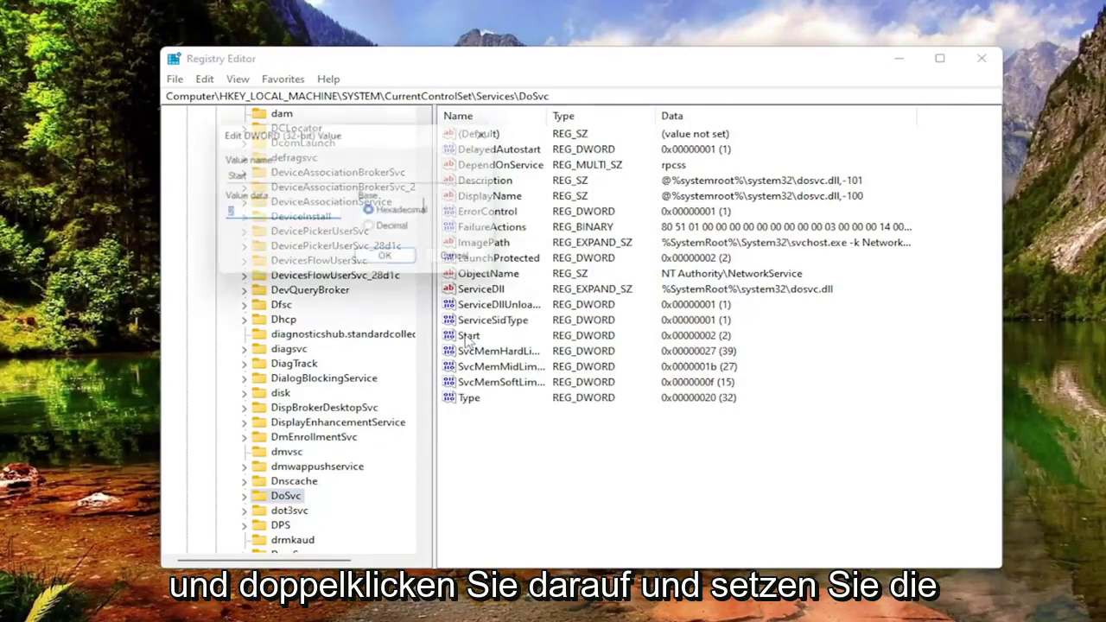
pyautogui.click(227, 214)
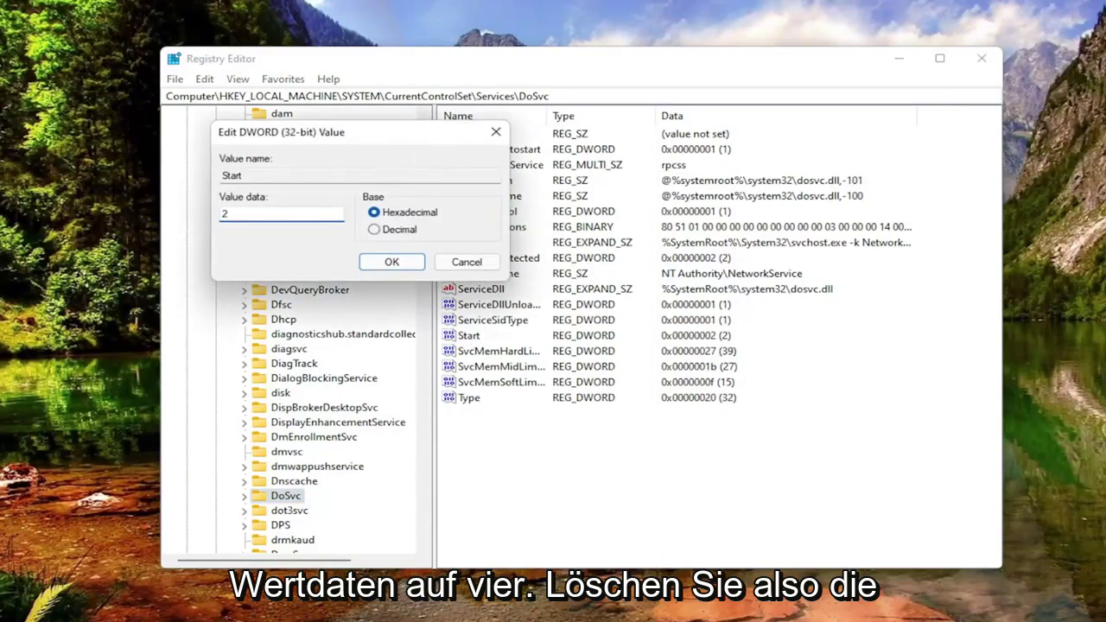
pyautogui.write('4')
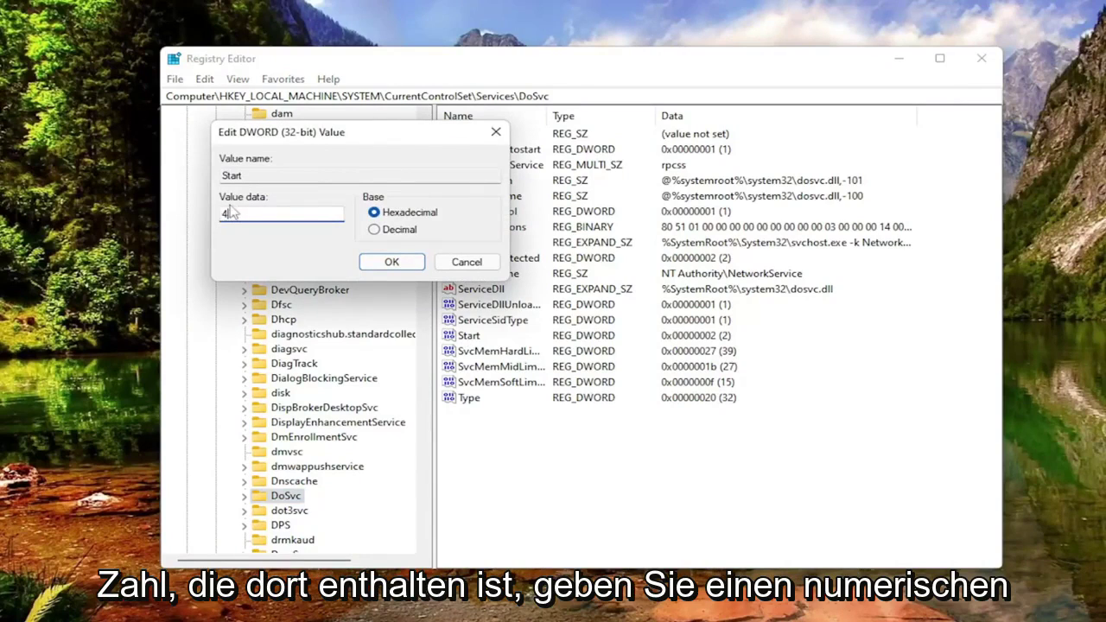
pyautogui.click(391, 262)
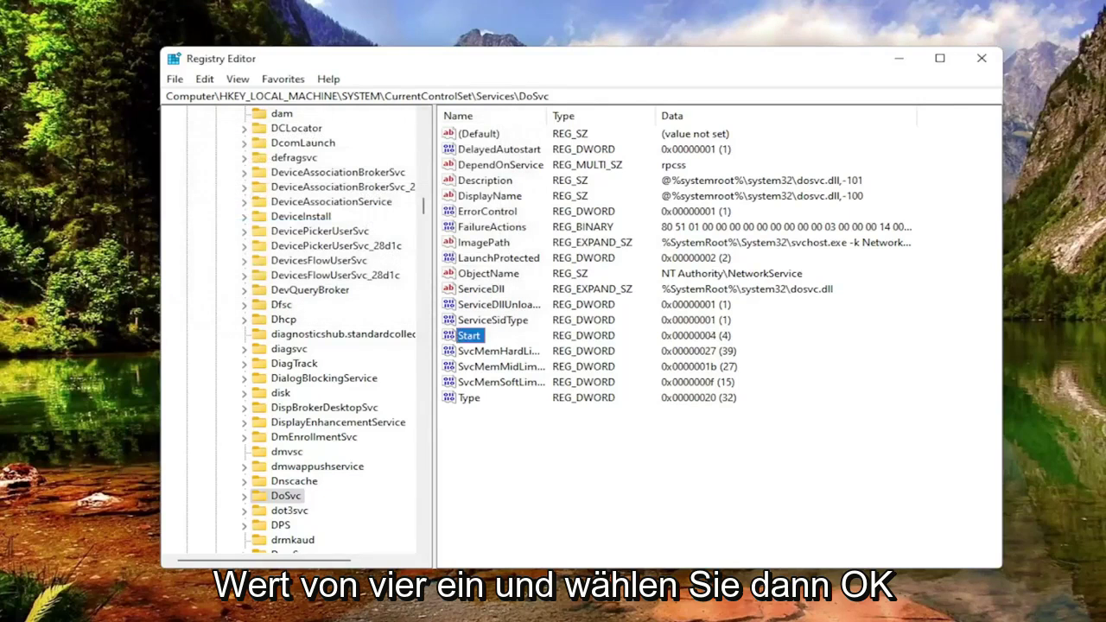
# Collapse the registry tree back to the Computer root and close Registry Editor
pyautogui.scroll(20, 195, 279)
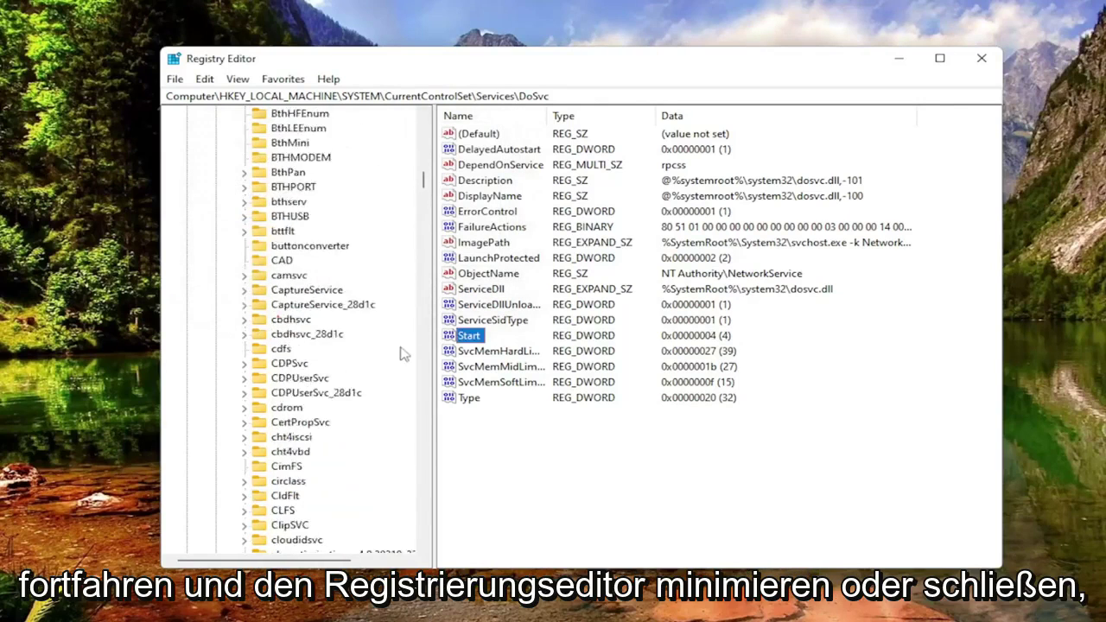
pyautogui.scroll(20, 285, 250)
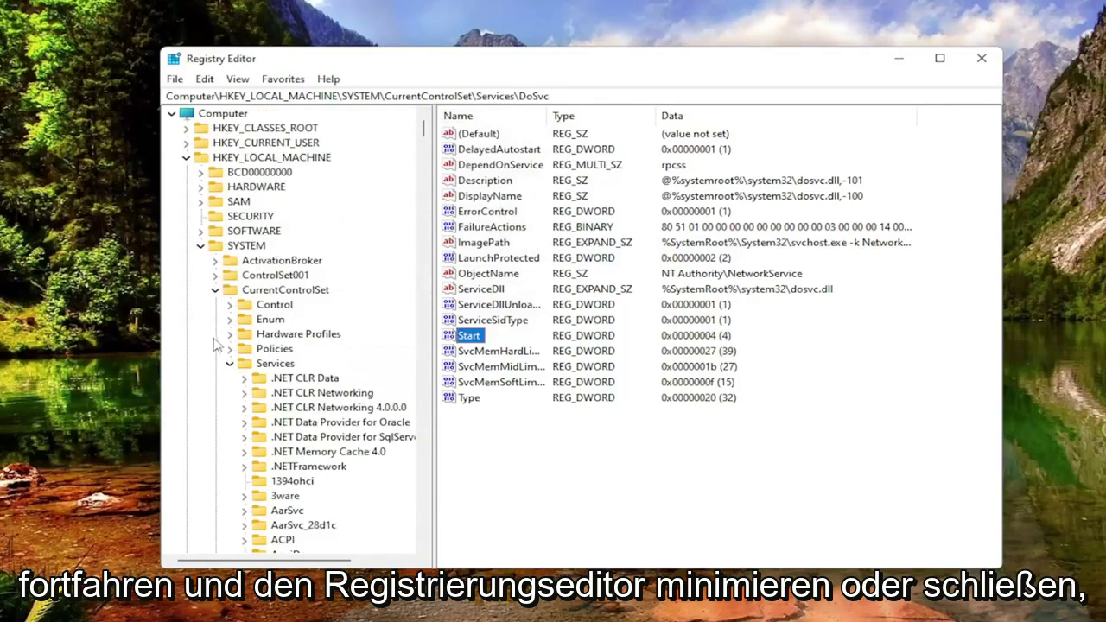
pyautogui.click(229, 363)
pyautogui.click(215, 274)
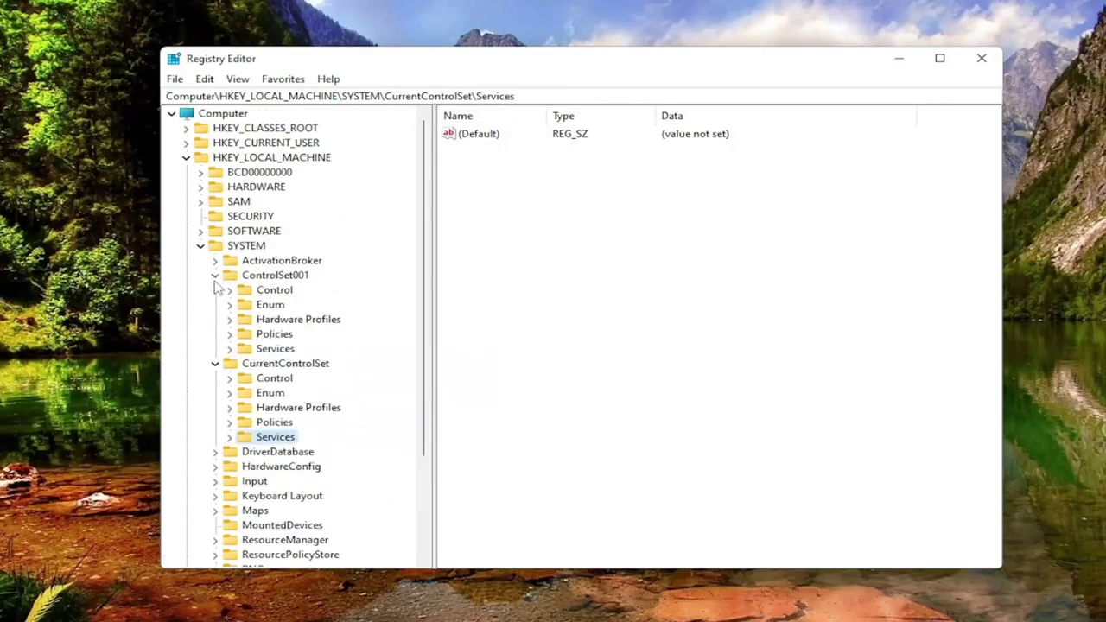
pyautogui.click(215, 363)
pyautogui.click(215, 275)
pyautogui.click(200, 245)
pyautogui.click(186, 157)
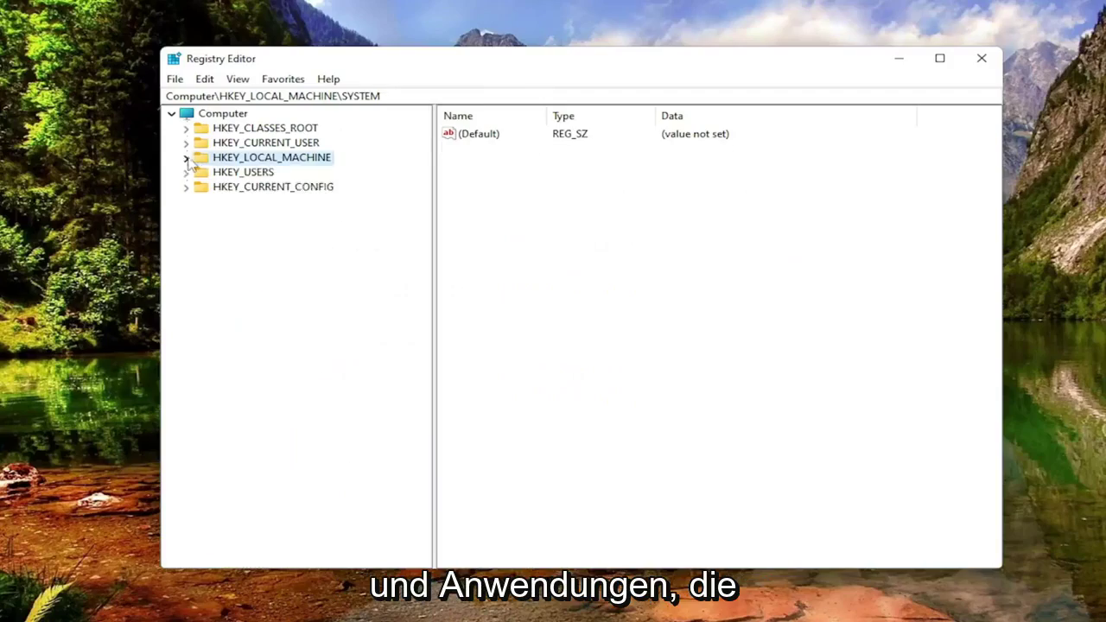
pyautogui.click(217, 113)
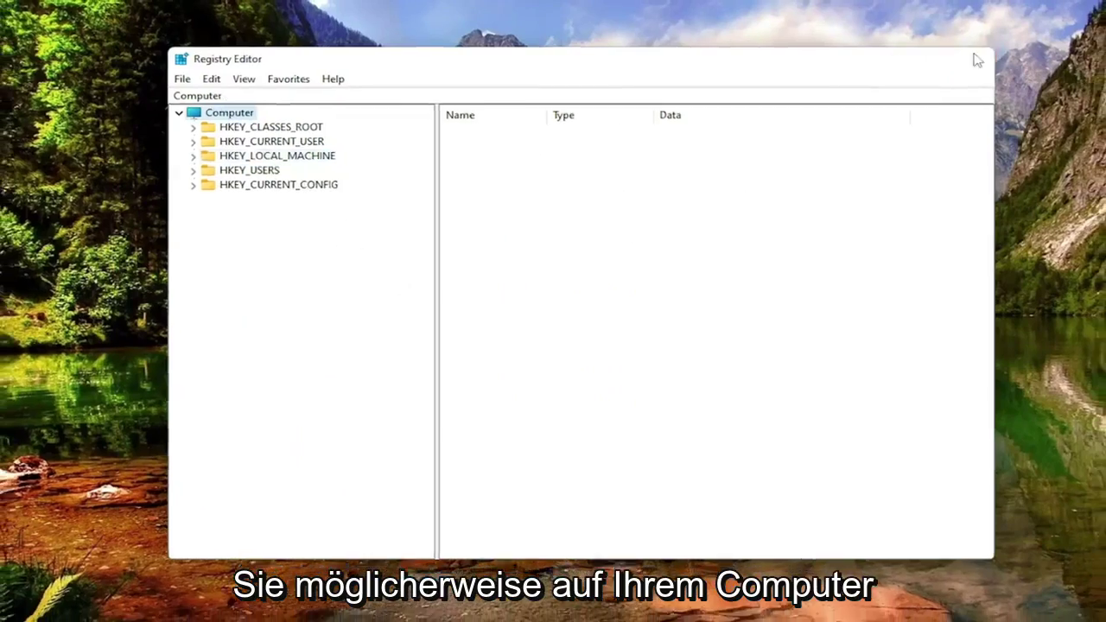
pyautogui.click(979, 58)
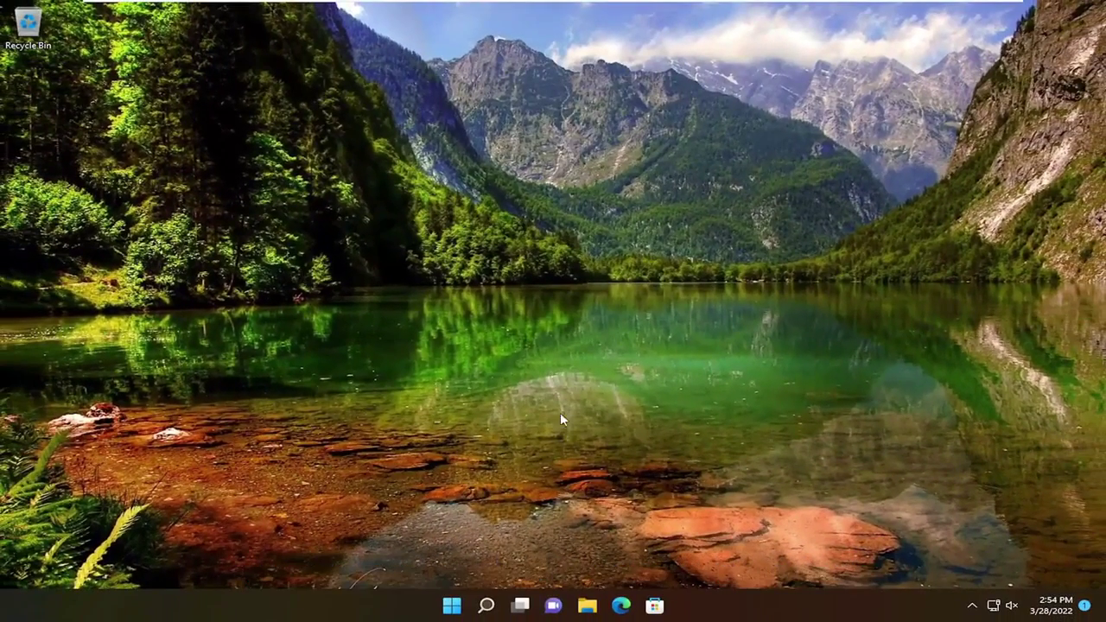
# Bring up the system's shut-down and sign-out options to restart the computer
pyautogui.rightClick(451, 605)
pyautogui.moveTo(469, 548)
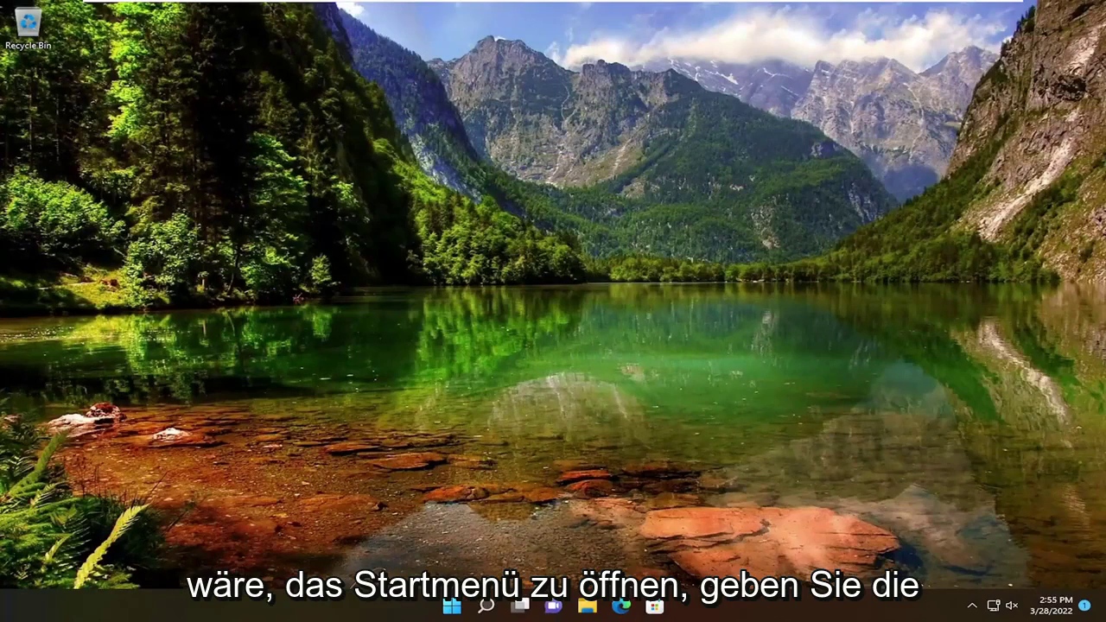
# Search for services and open the Services app
pyautogui.click(486, 606)
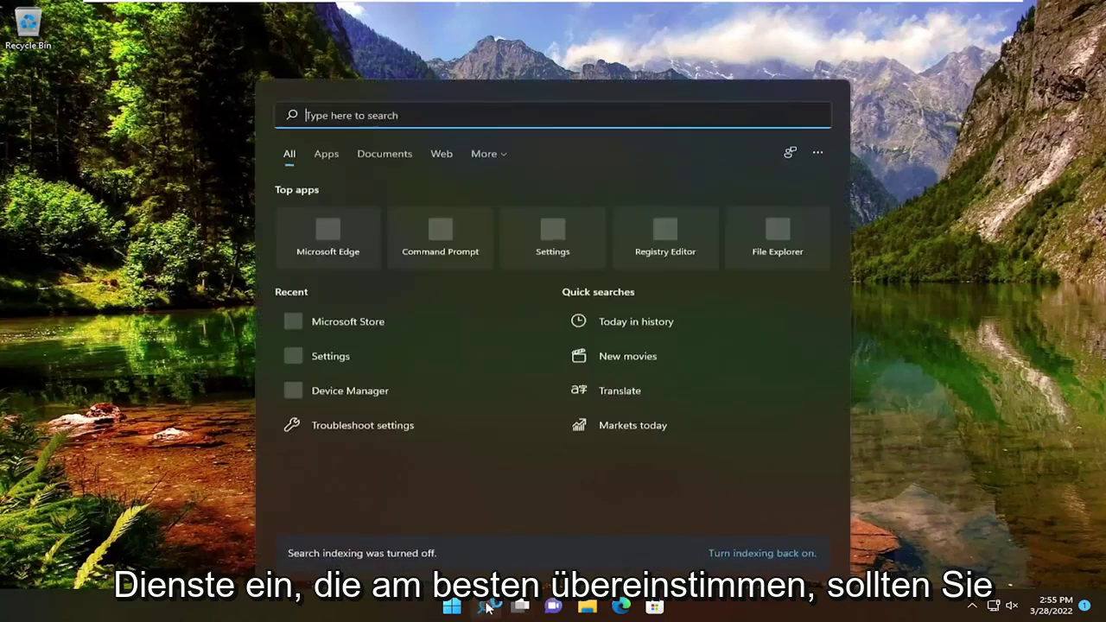
pyautogui.write('services')
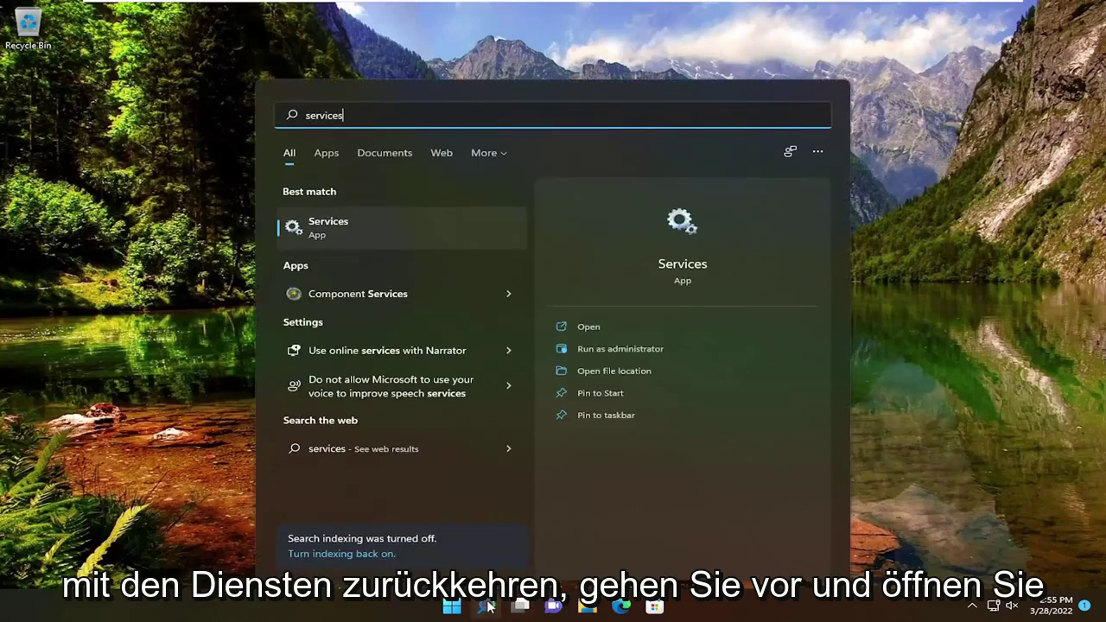
pyautogui.click(371, 229)
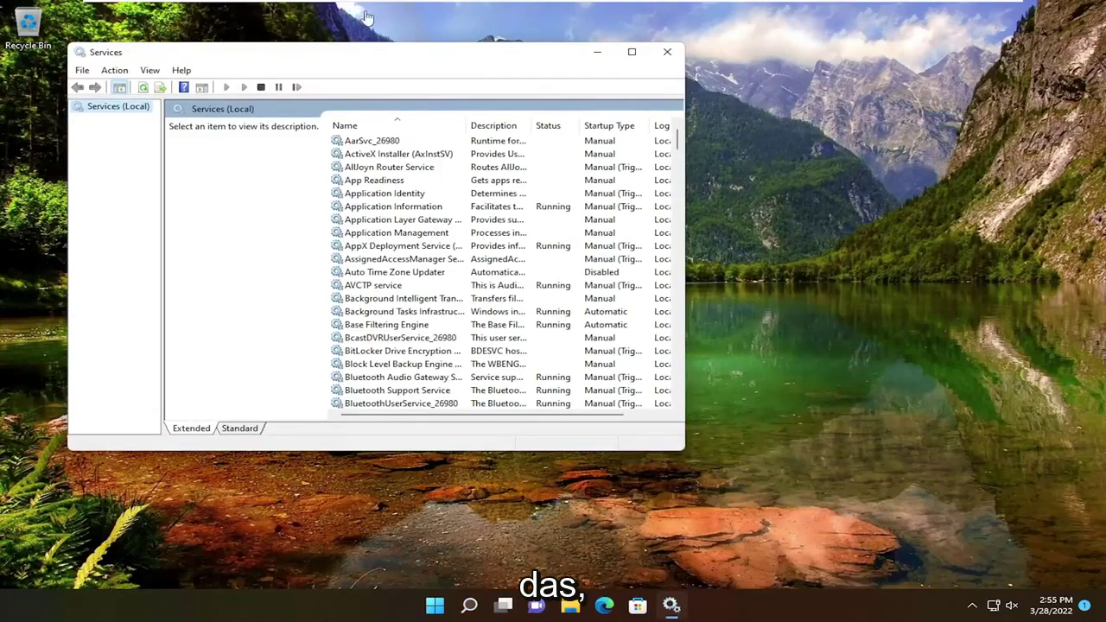
# Reposition and enlarge the Services window, and widen the Name column so the service names are readable
pyautogui.moveTo(395, 54); pyautogui.dragTo(490, 44)
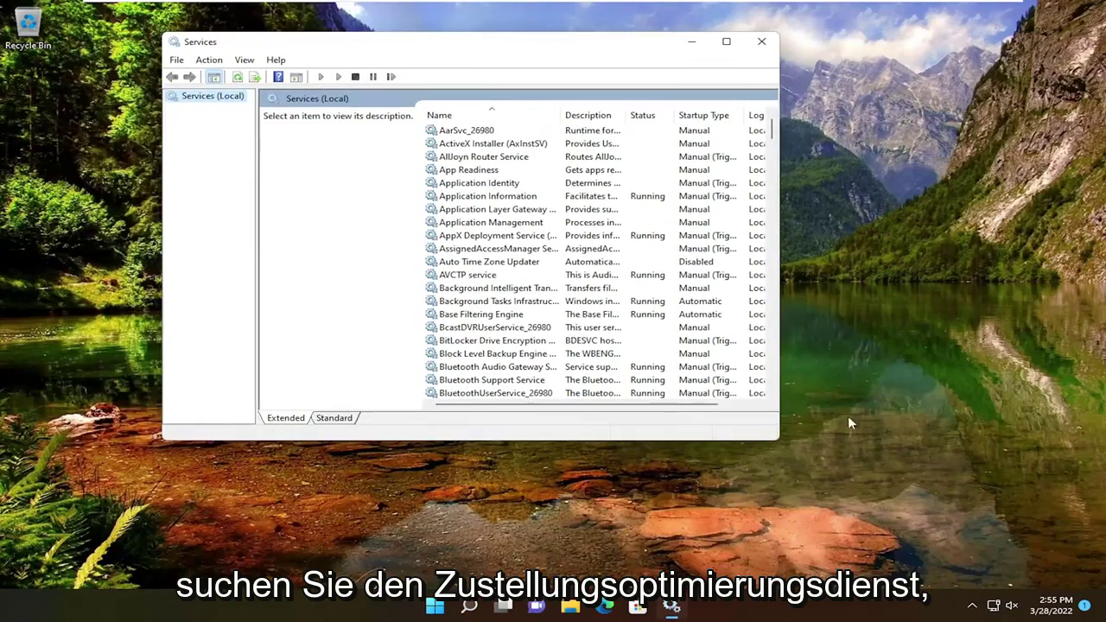
pyautogui.moveTo(778, 442); pyautogui.dragTo(923, 502)
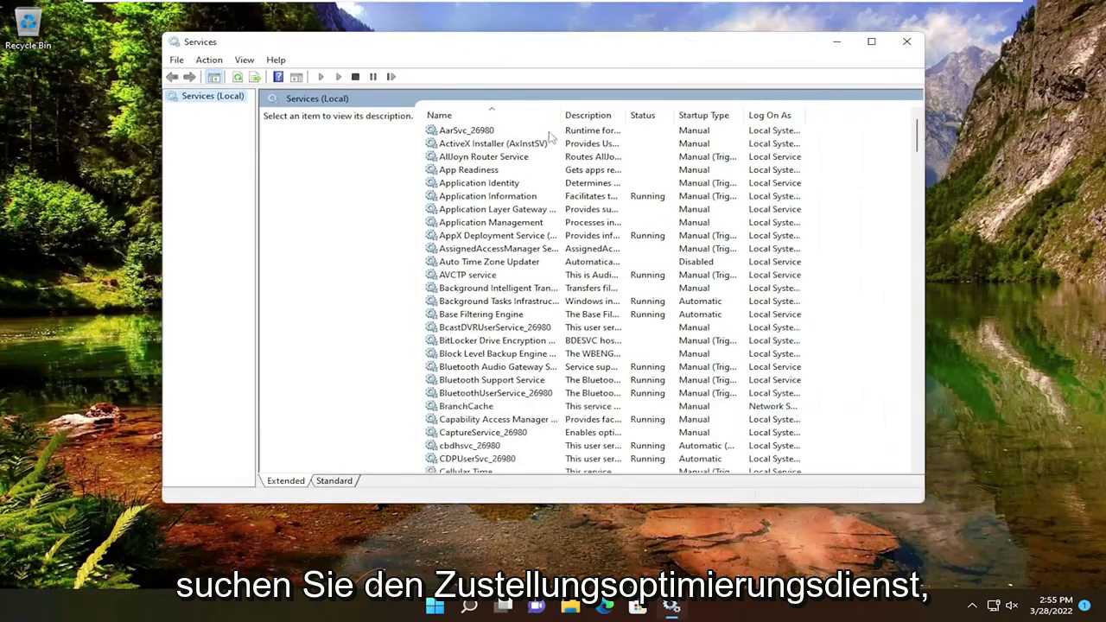
pyautogui.moveTo(562, 115); pyautogui.dragTo(633, 121)
# Find the Delivery Optimization service in the list and open its properties to check the startup type and service status
pyautogui.scroll(-10, 504, 363)
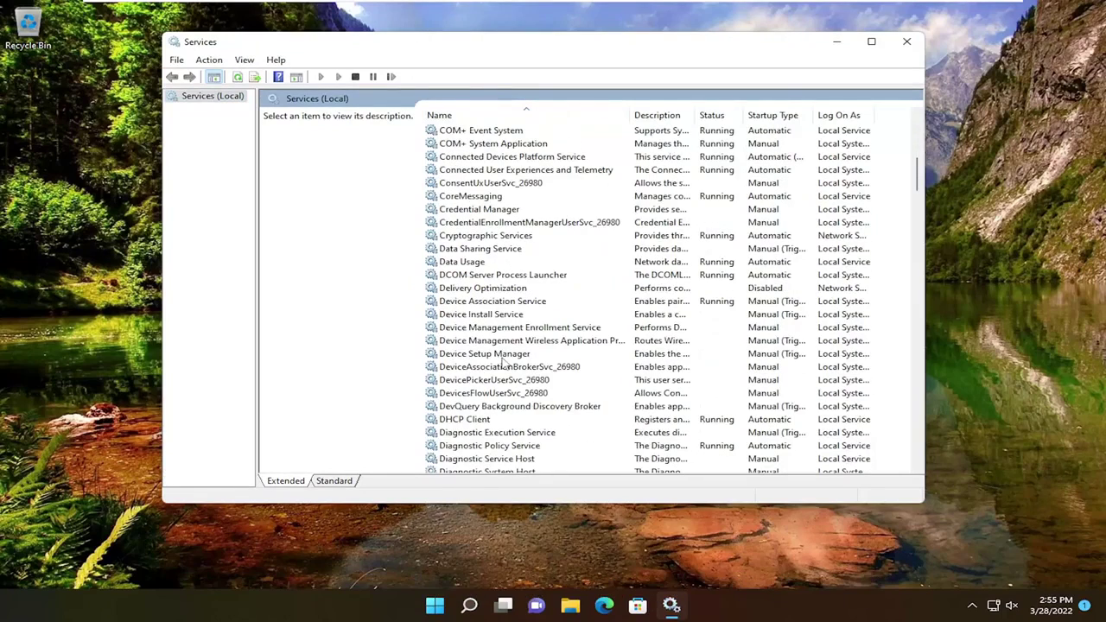
pyautogui.click(480, 290)
pyautogui.doubleClick(479, 290)
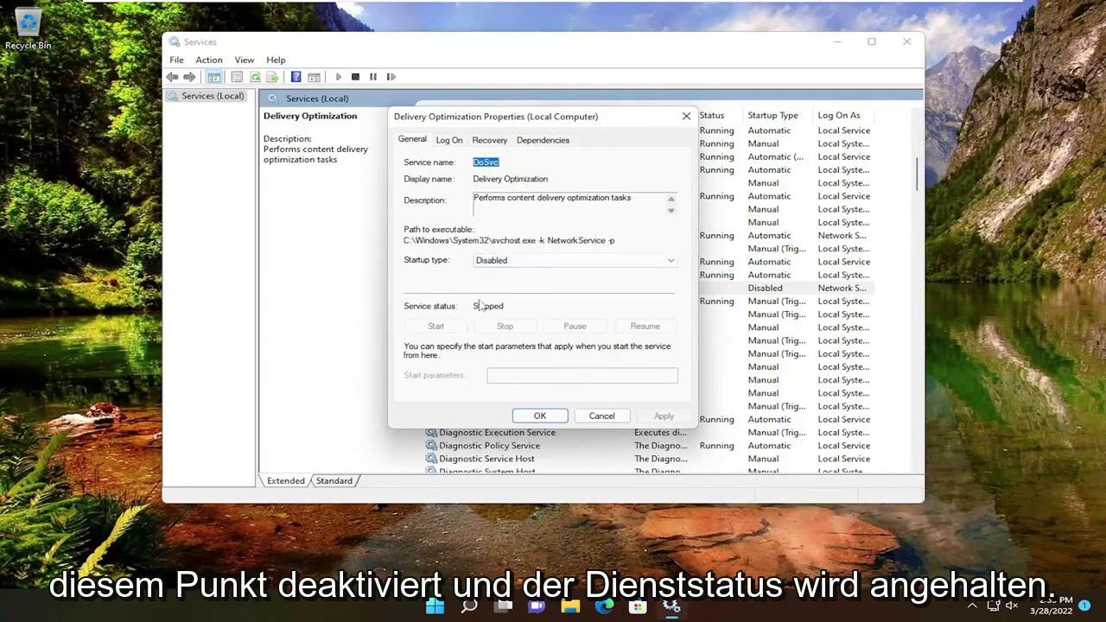
# Try to apply Disabled as the startup type of the Delivery Optimization service
pyautogui.click(494, 261)
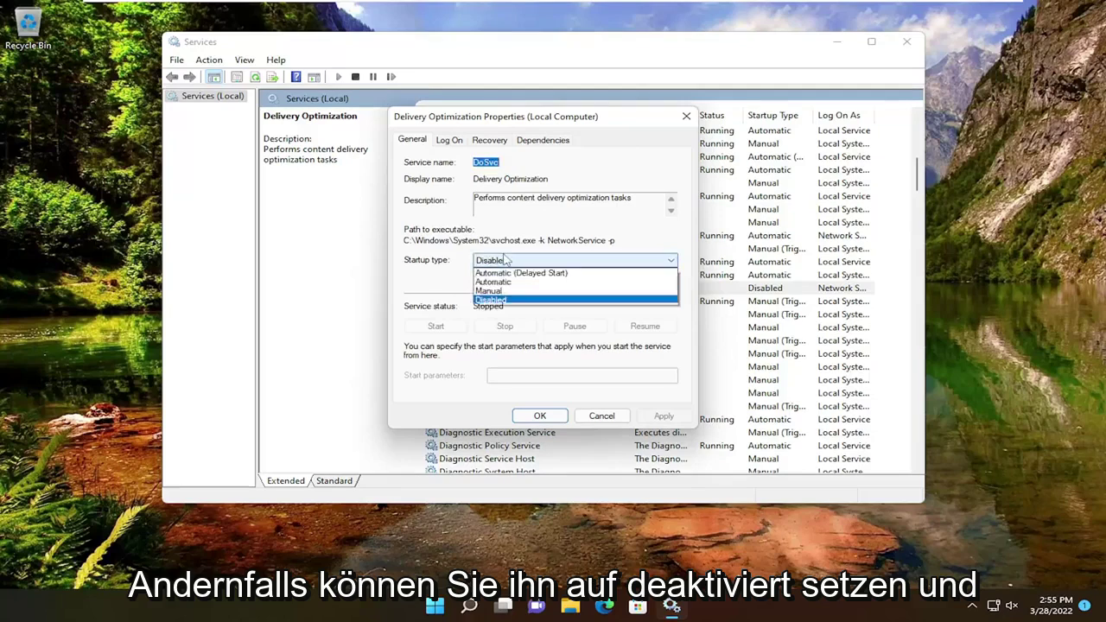
pyautogui.click(487, 299)
pyautogui.click(662, 415)
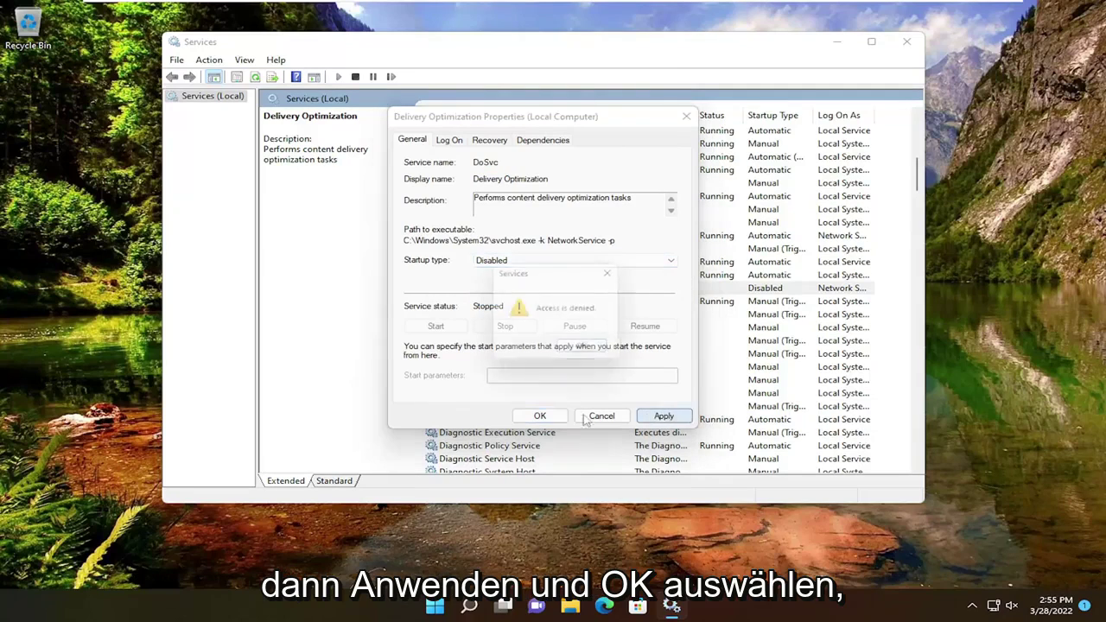
pyautogui.click(592, 351)
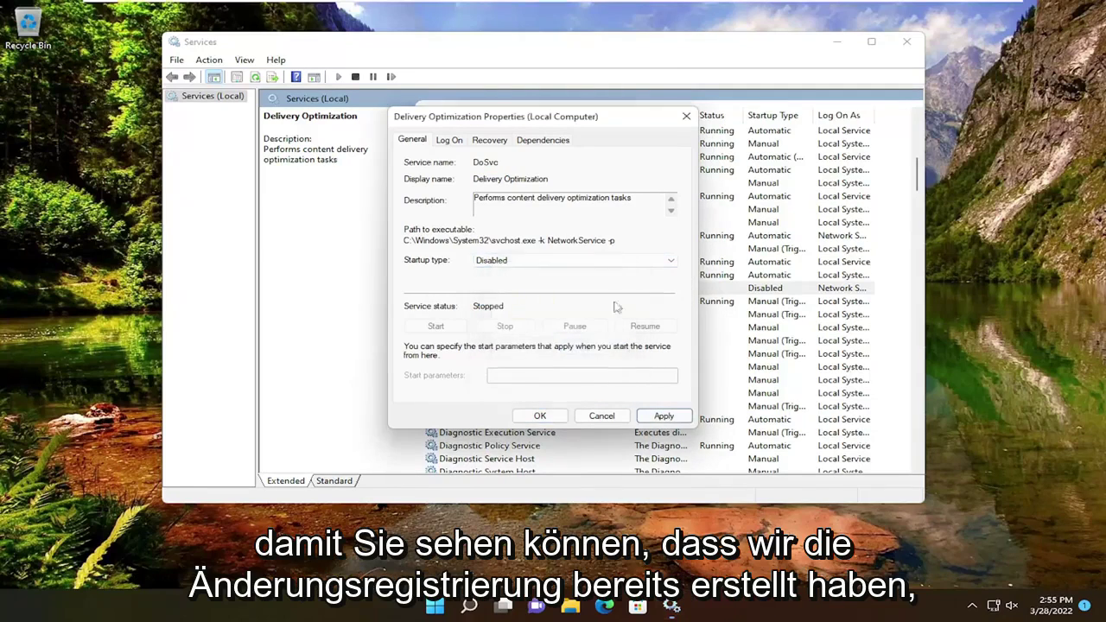
pyautogui.click(539, 415)
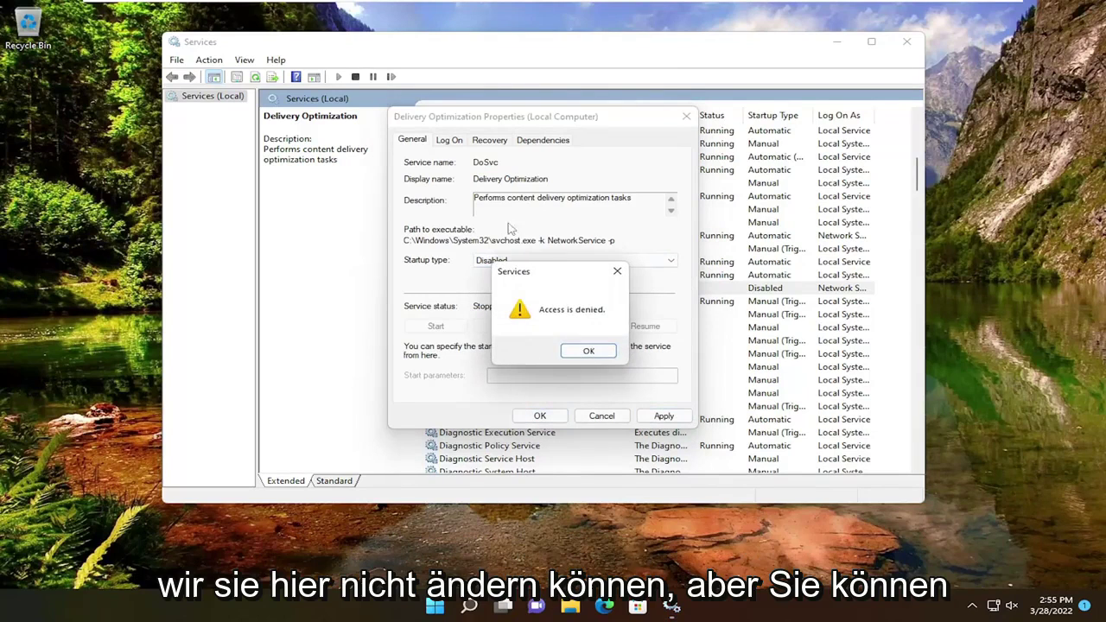
pyautogui.click(591, 351)
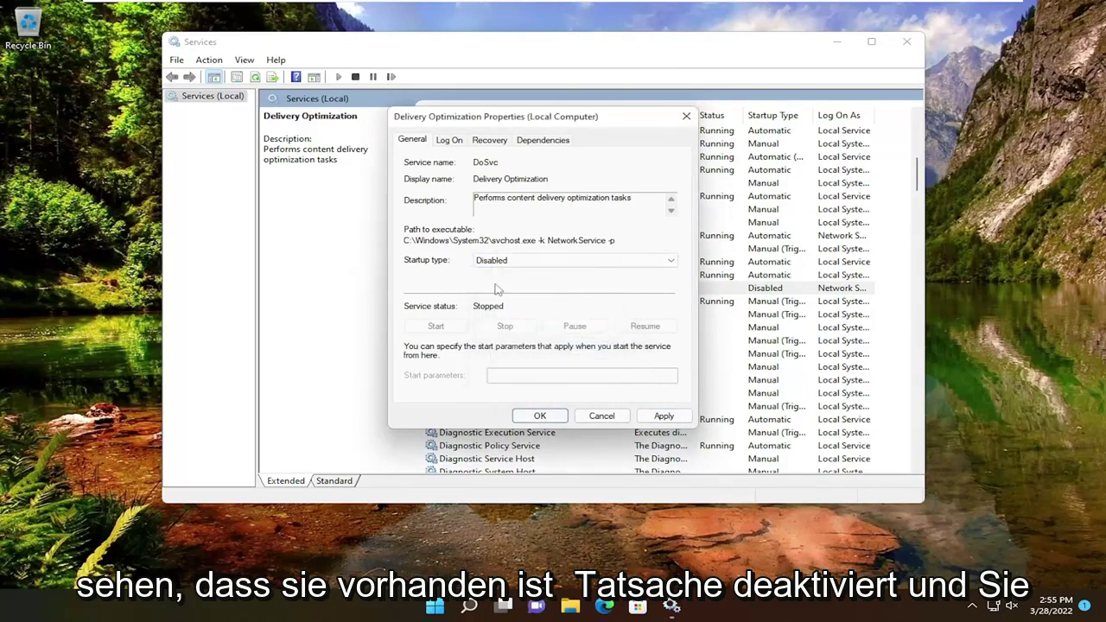
# Close the Delivery Optimization properties and the Services window
pyautogui.click(687, 116)
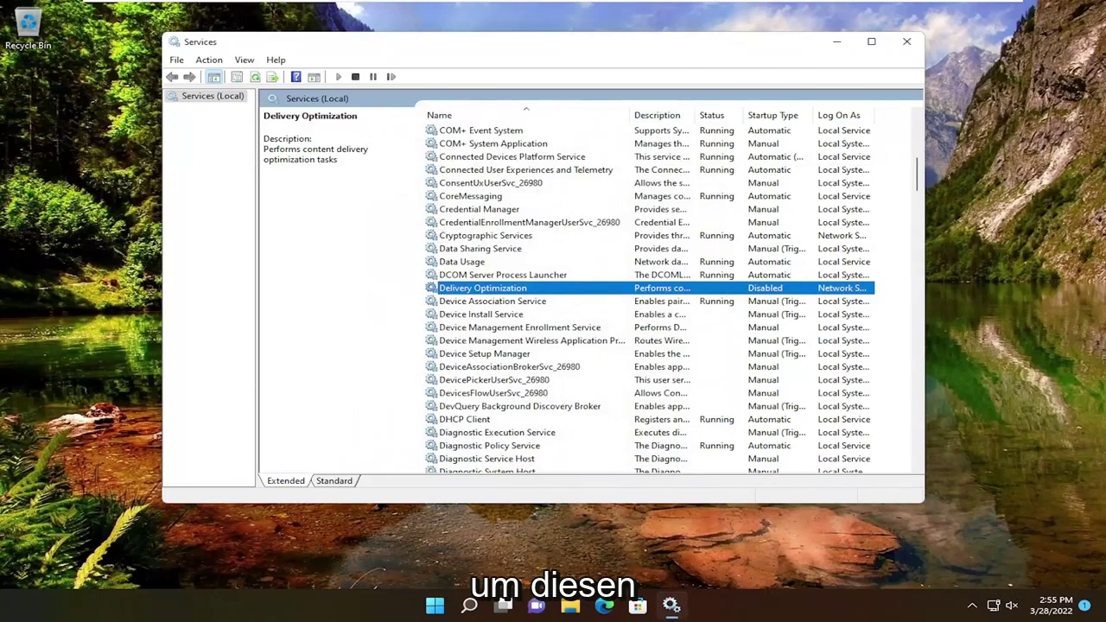
pyautogui.click(906, 42)
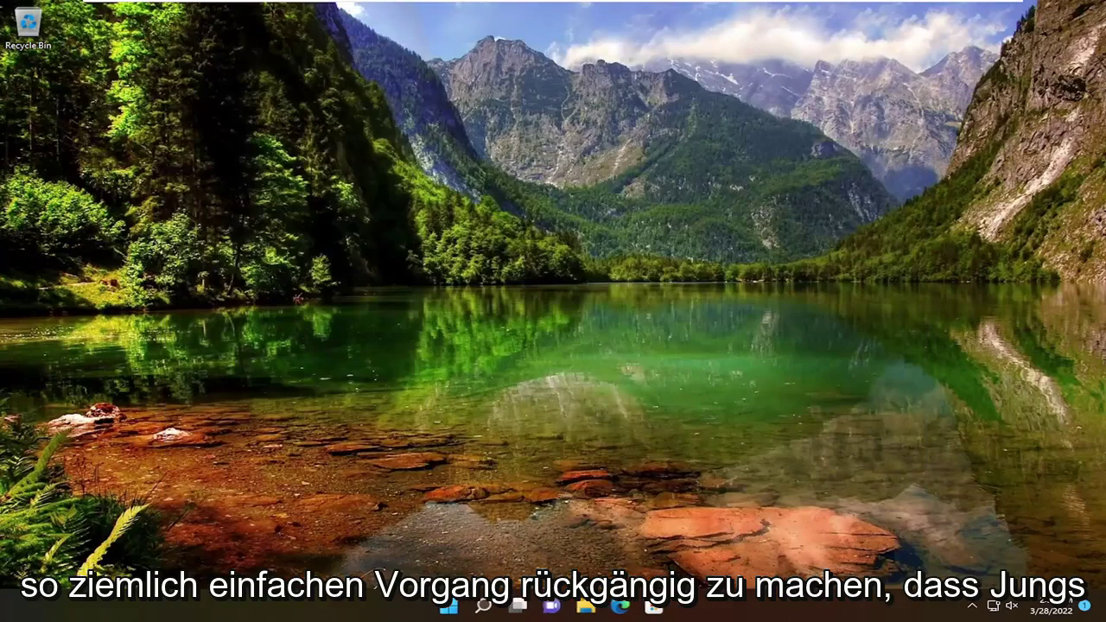